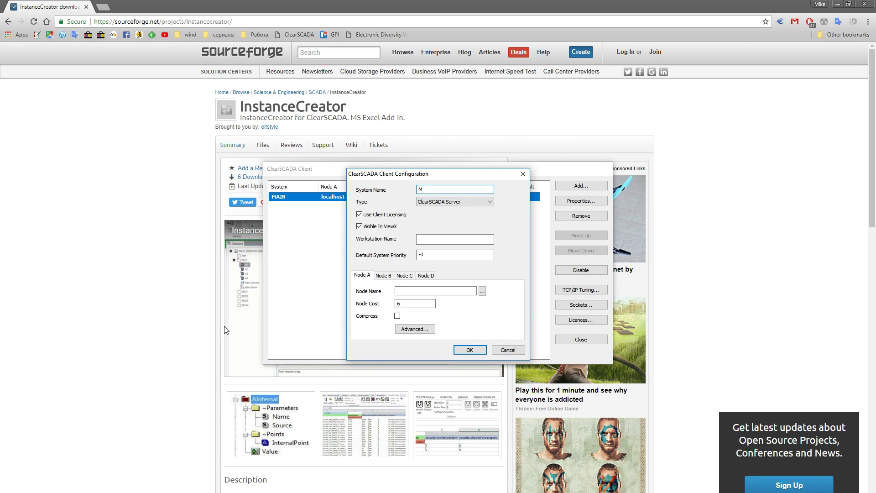
Add system MAIN-2 with node name 127.0.0.1 and save it
{"action": "type", "text": "AIN-2"}
{"action": "left_click", "coordinate": [406, 289]}
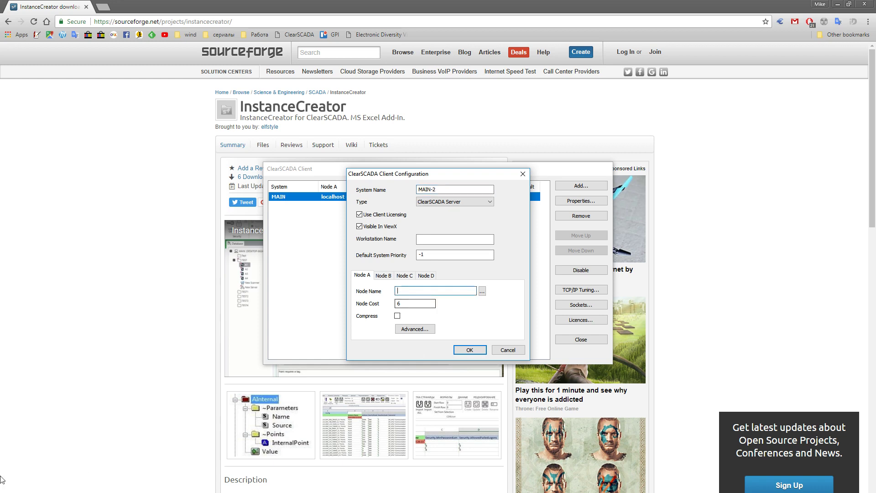
{"action": "type", "text": "127.0.0.1"}
{"action": "left_click", "coordinate": [470, 350]}
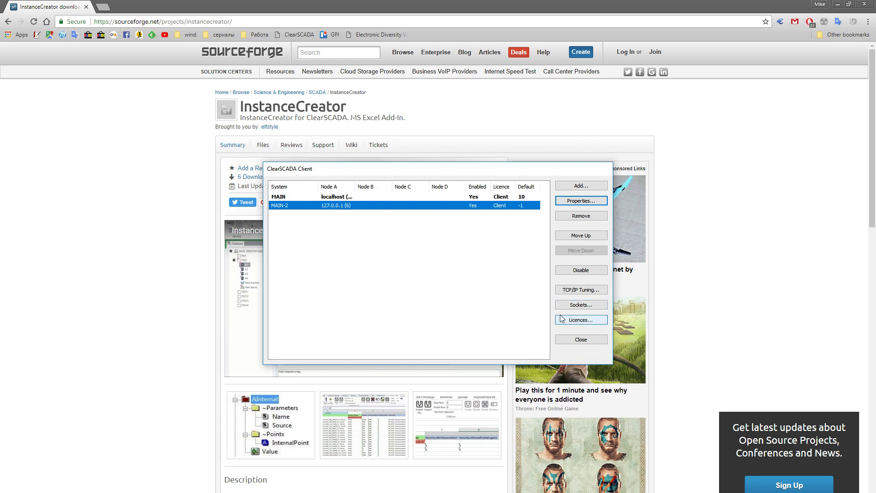
Close ClearSCADA Client and acknowledge both critical licence alarms in ViewX
{"action": "left_click", "coordinate": [576, 339]}
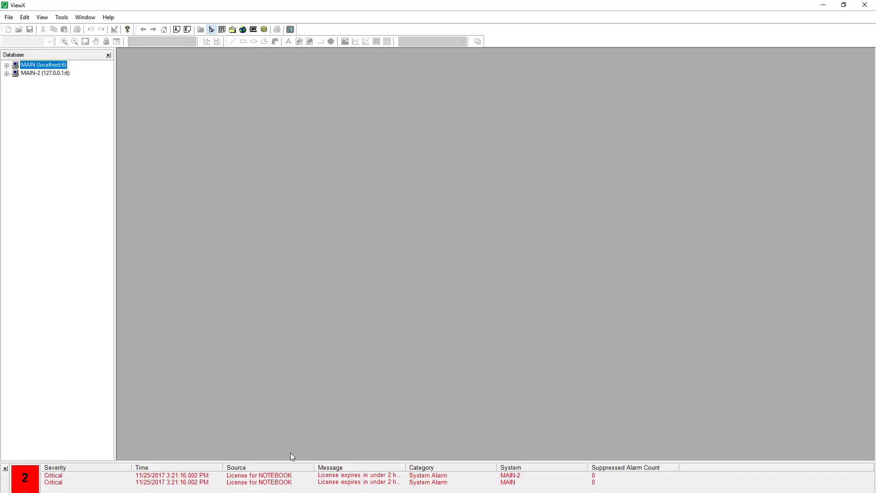
{"action": "left_click", "coordinate": [274, 483]}
{"action": "left_click", "coordinate": [270, 475], "text": "shift"}
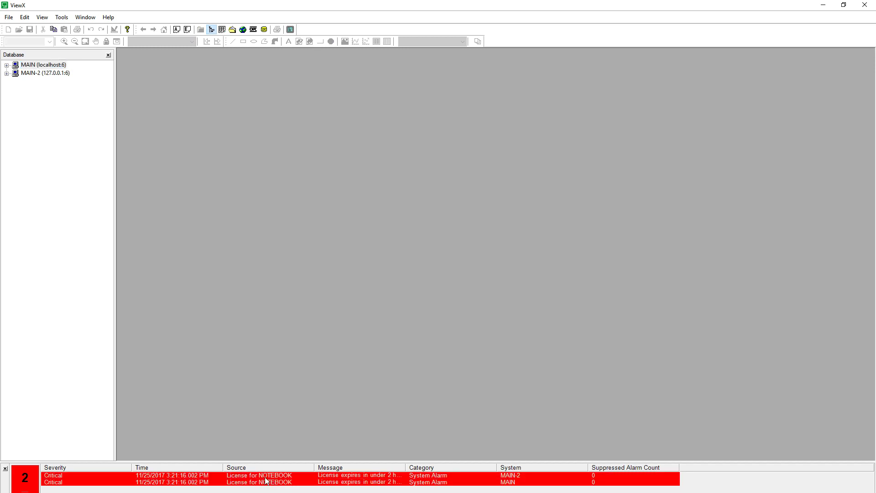
{"action": "right_click", "coordinate": [266, 481]}
{"action": "left_click", "coordinate": [308, 424]}
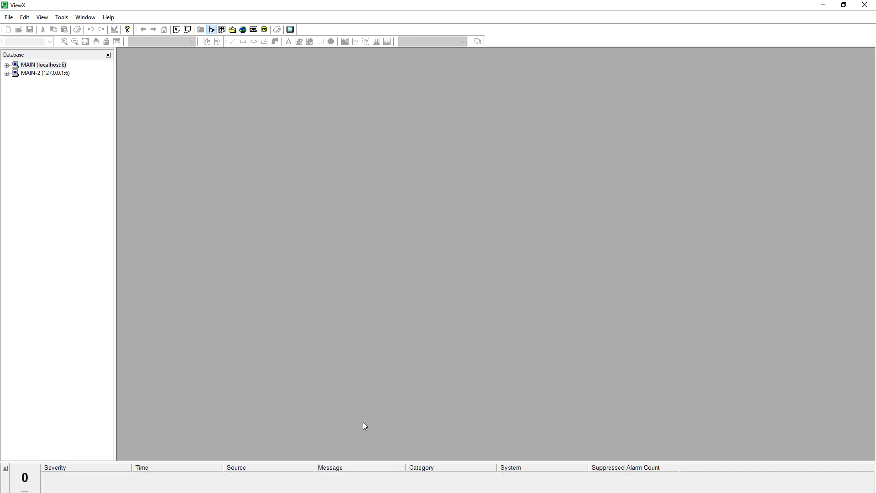
Shrink the alarm pane to a thin strip and check the MAIN and MAIN-2 servers
{"action": "left_click_drag", "start_coordinate": [384, 459], "coordinate": [383, 478]}
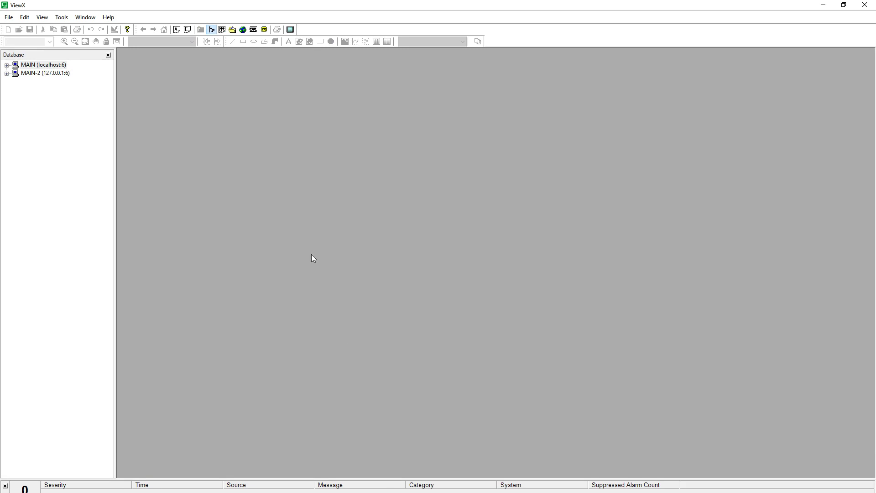
{"action": "left_click", "coordinate": [62, 66]}
{"action": "left_click", "coordinate": [62, 75]}
{"action": "left_click", "coordinate": [62, 65]}
Start Excel with blank workbook Книга1 and show the CS Instance Creator tools
{"action": "left_click", "coordinate": [333, 470]}
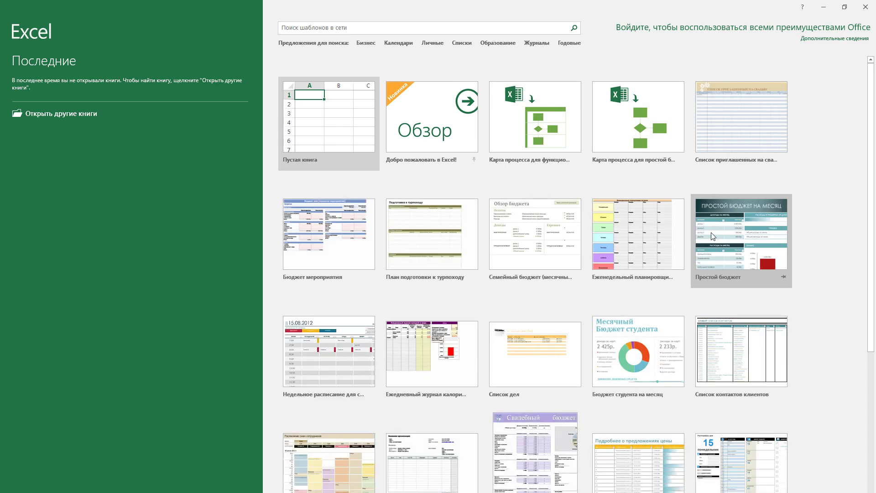
{"action": "left_click", "coordinate": [315, 105]}
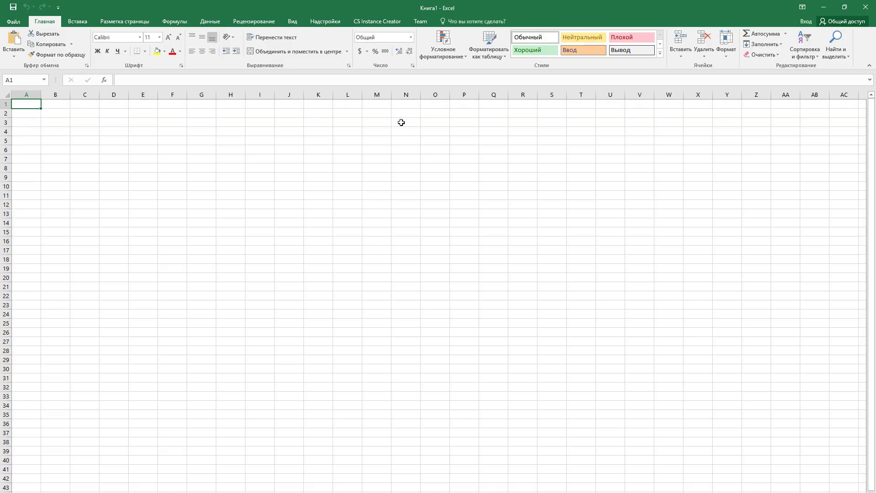
{"action": "left_click", "coordinate": [385, 21]}
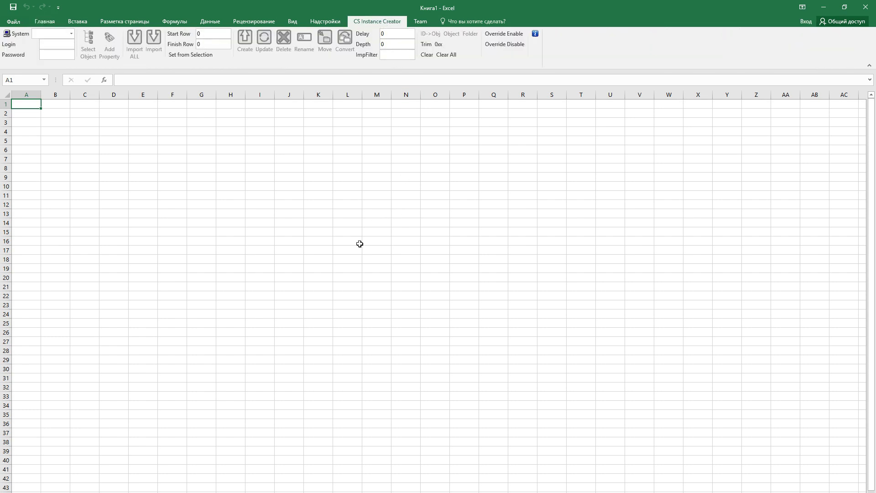
Choose system MAIN and set the server login admin with its password
{"action": "left_click", "coordinate": [71, 35]}
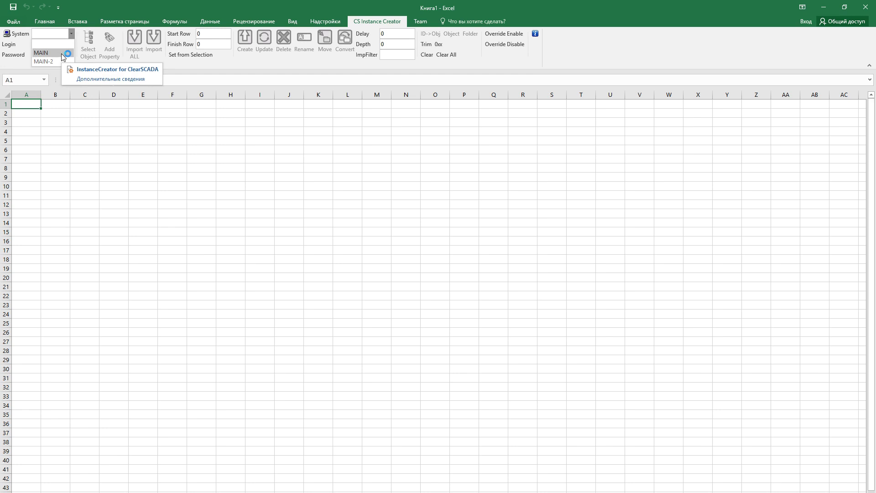
{"action": "left_click", "coordinate": [63, 54]}
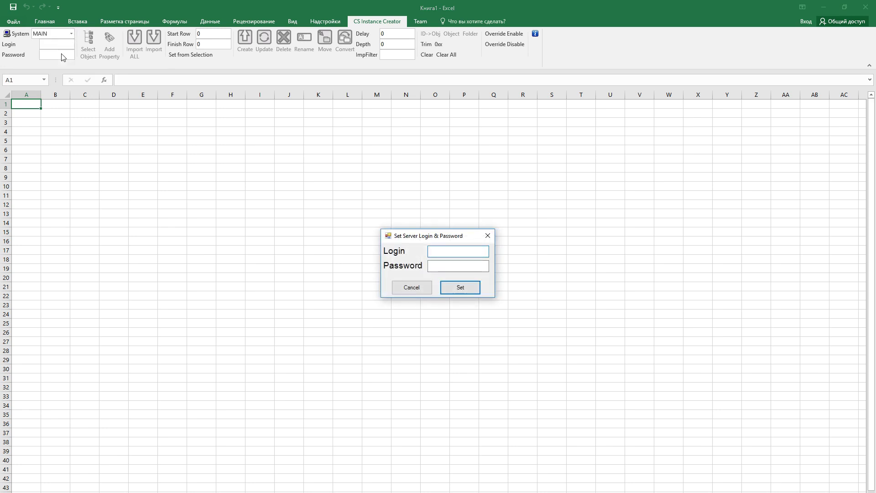
{"action": "left_click_drag", "start_coordinate": [459, 238], "coordinate": [456, 234]}
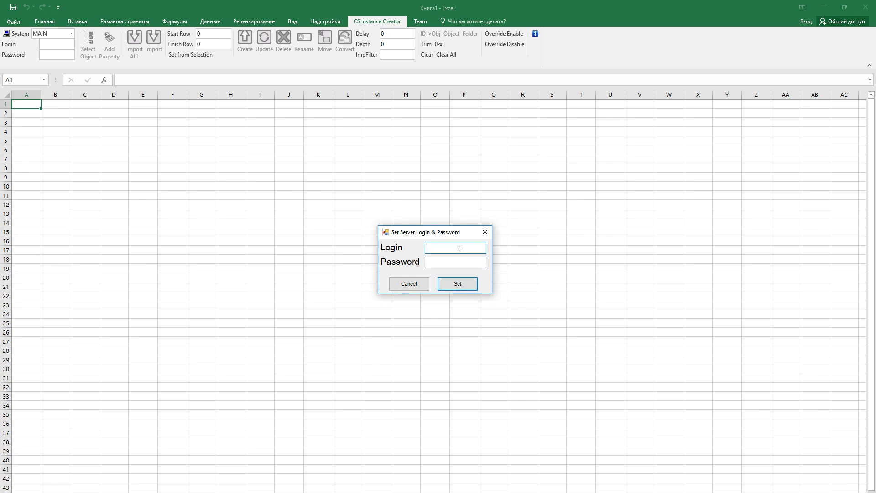
{"action": "type", "text": "admin"}
{"action": "key", "text": "Tab"}
{"action": "type", "text": "admin"}
{"action": "left_click", "coordinate": [455, 285]}
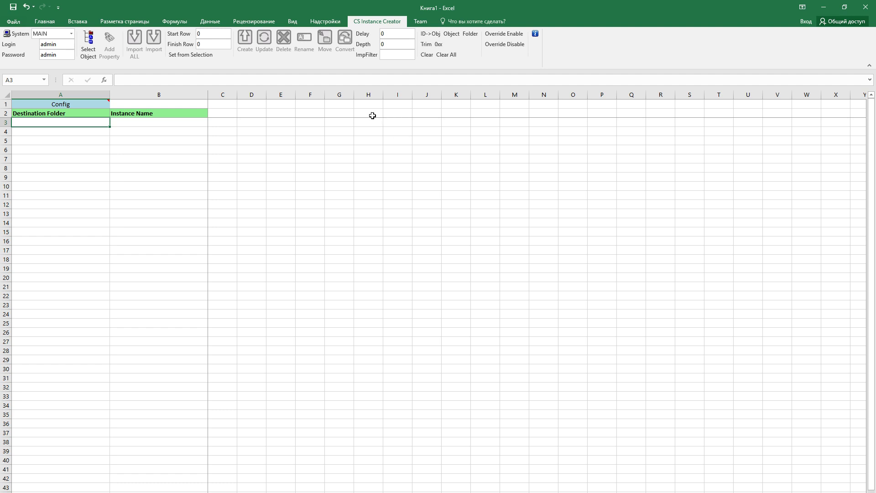
Choose Internal Analog Point (CPointAlgManual) from the SC2010 Internal folder as the object type
{"action": "left_click", "coordinate": [93, 54]}
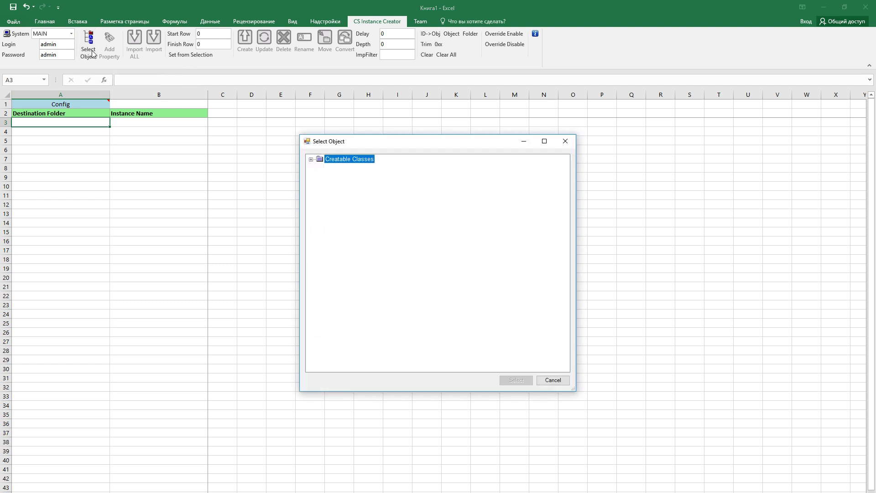
{"action": "left_click", "coordinate": [311, 160]}
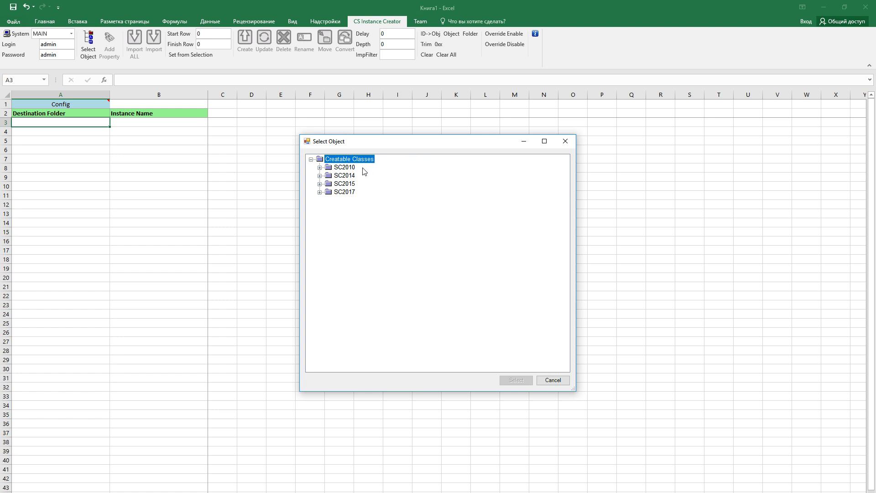
{"action": "double_click", "coordinate": [348, 168]}
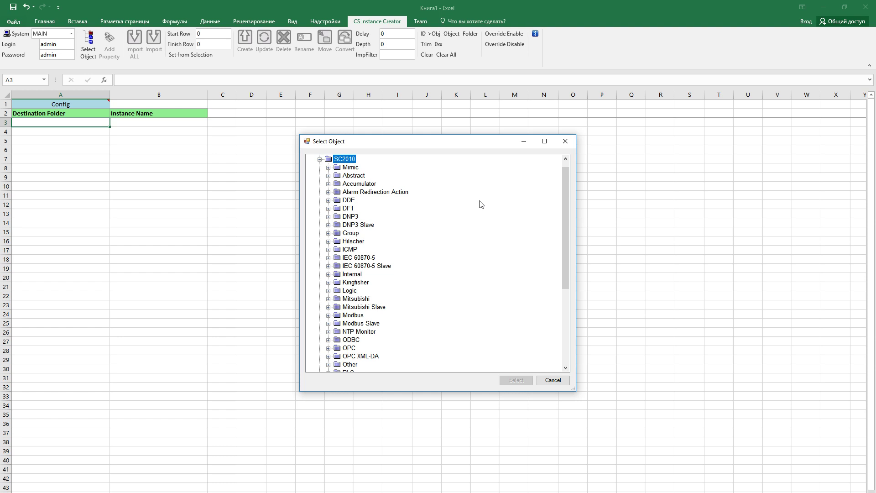
{"action": "scroll", "coordinate": [481, 204], "scroll_direction": "down", "scroll_amount": 4}
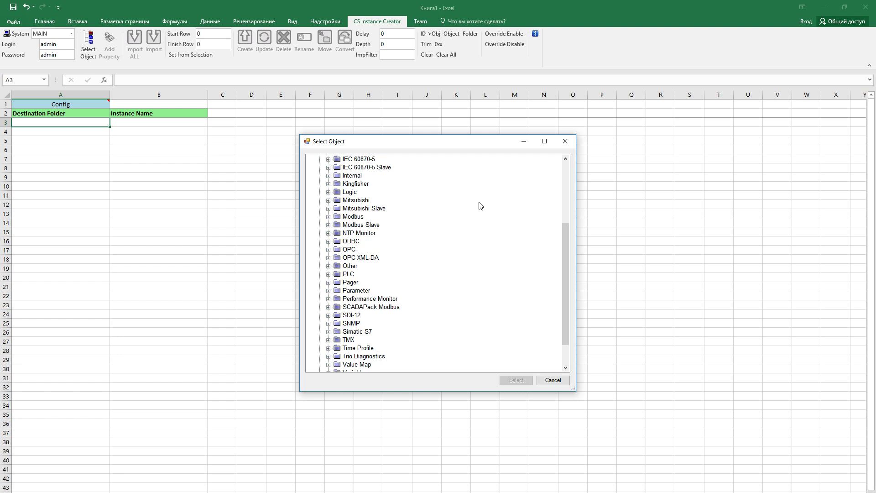
{"action": "scroll", "coordinate": [481, 205], "scroll_direction": "down", "scroll_amount": 1}
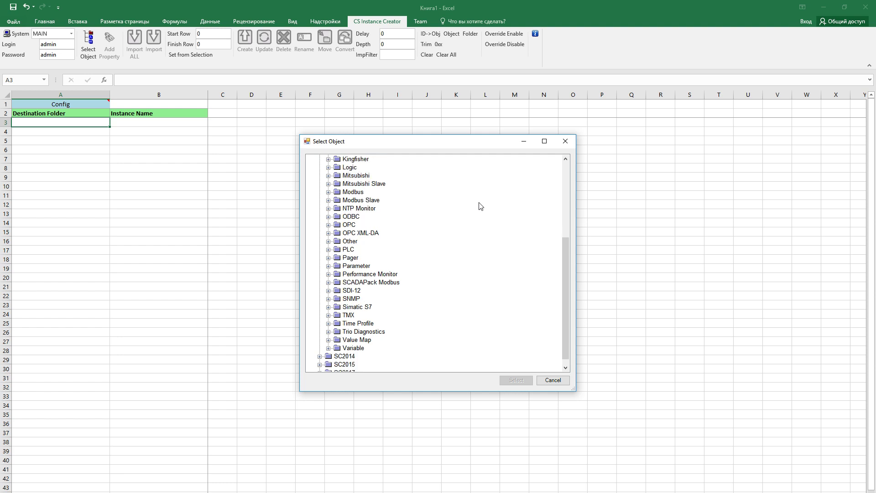
{"action": "scroll", "coordinate": [481, 206], "scroll_direction": "up", "scroll_amount": 1}
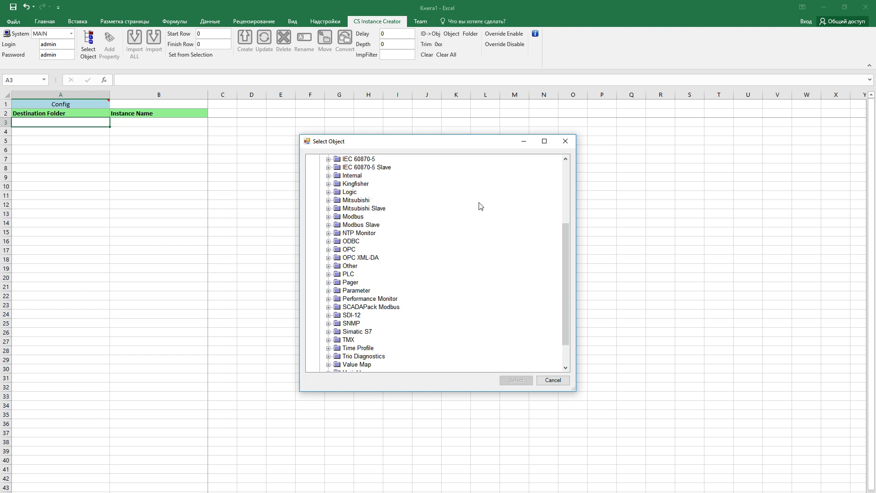
{"action": "double_click", "coordinate": [350, 177]}
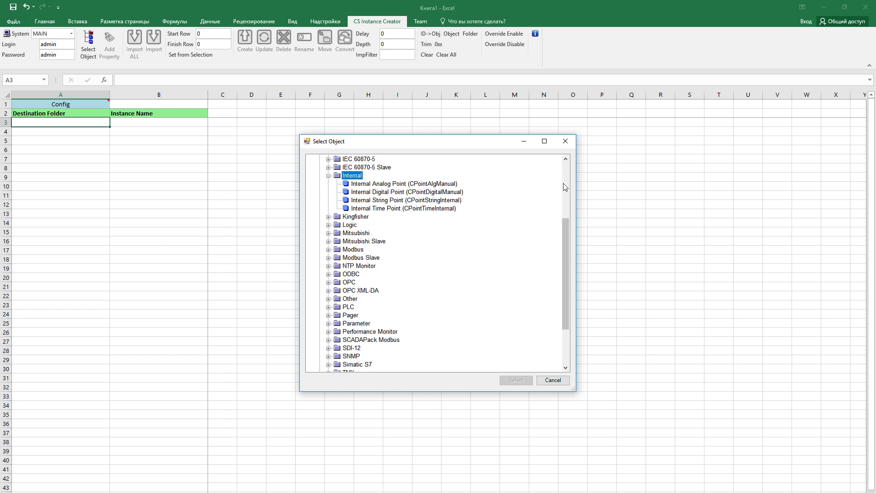
{"action": "left_click", "coordinate": [444, 185]}
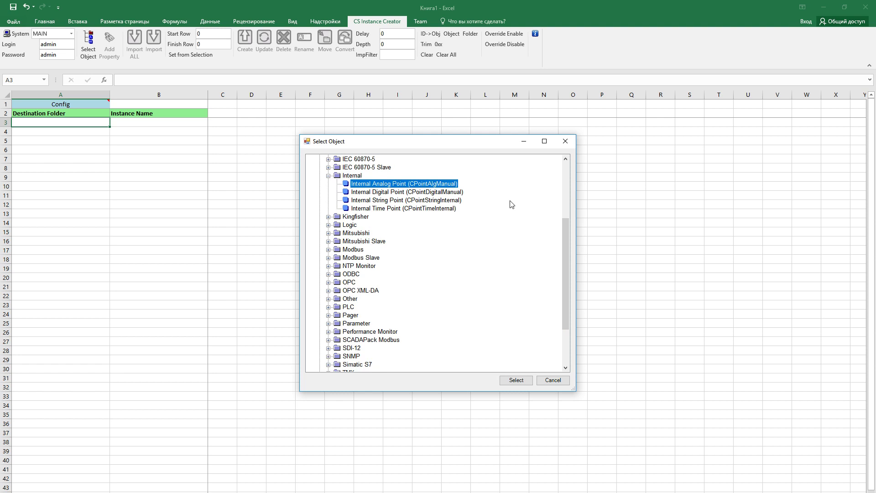
{"action": "left_click", "coordinate": [524, 383]}
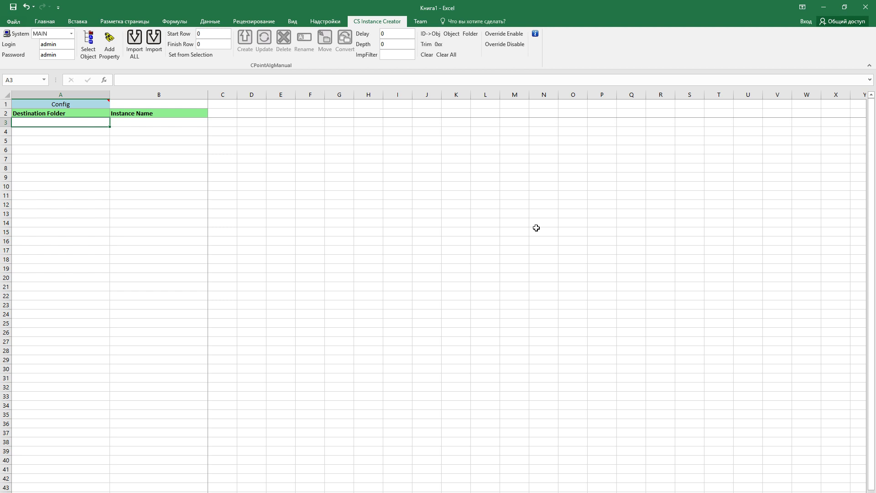
Enter IntenalAP in A3 and fill it down to A11
{"action": "type", "text": "IntenalAP"}
{"action": "key", "text": "Return"}
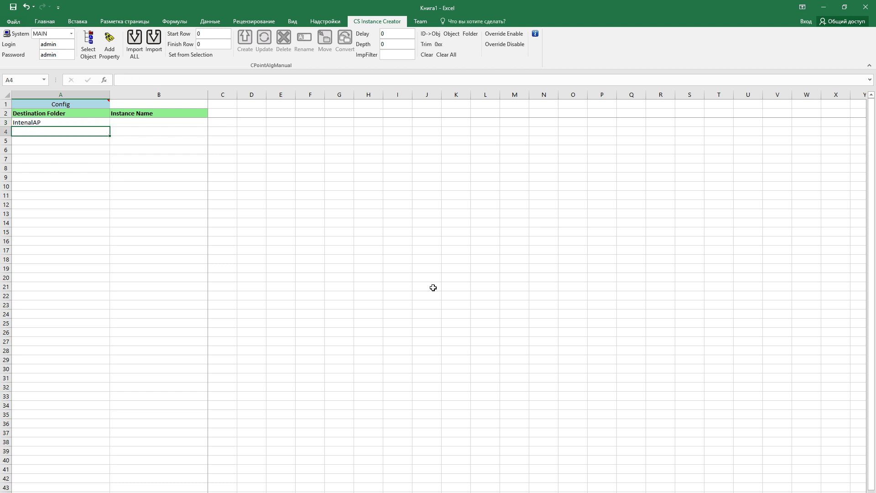
{"action": "left_click", "coordinate": [104, 122]}
{"action": "left_click_drag", "start_coordinate": [109, 126], "coordinate": [110, 199]}
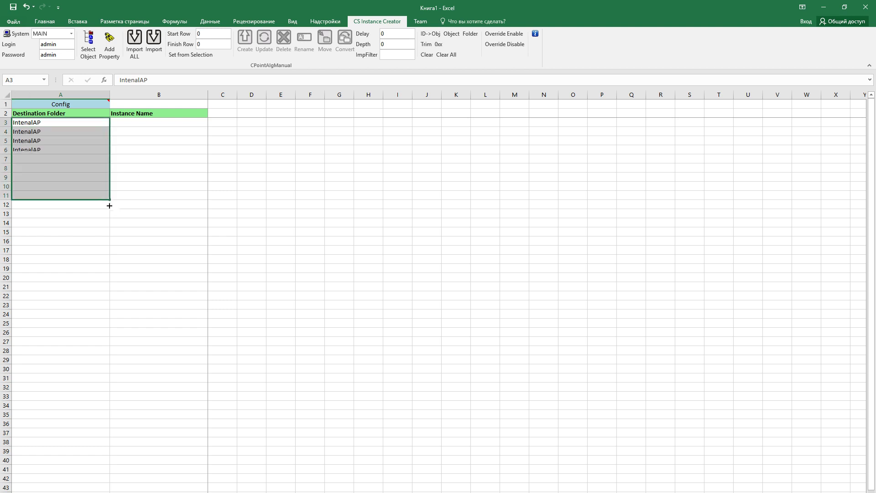
Fill B3:B11 with instance names Point1 through Point9 and select them
{"action": "left_click", "coordinate": [194, 122]}
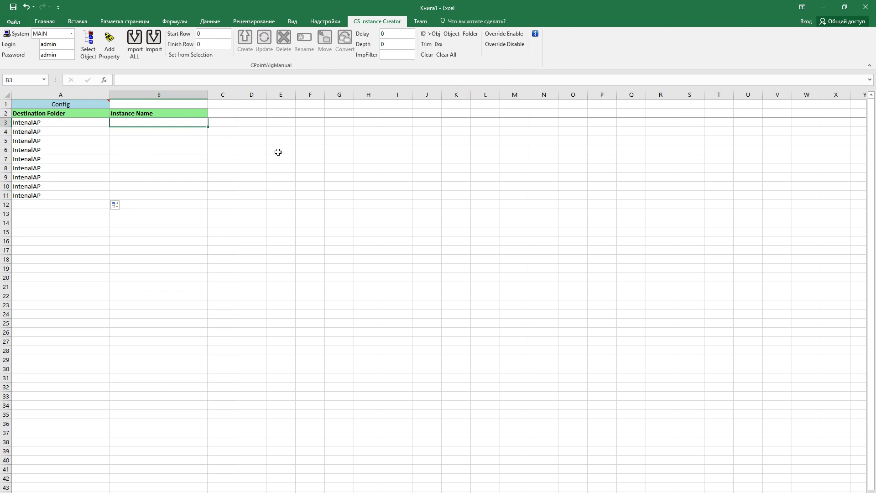
{"action": "type", "text": "Point1"}
{"action": "left_click_drag", "start_coordinate": [207, 127], "coordinate": [207, 198]}
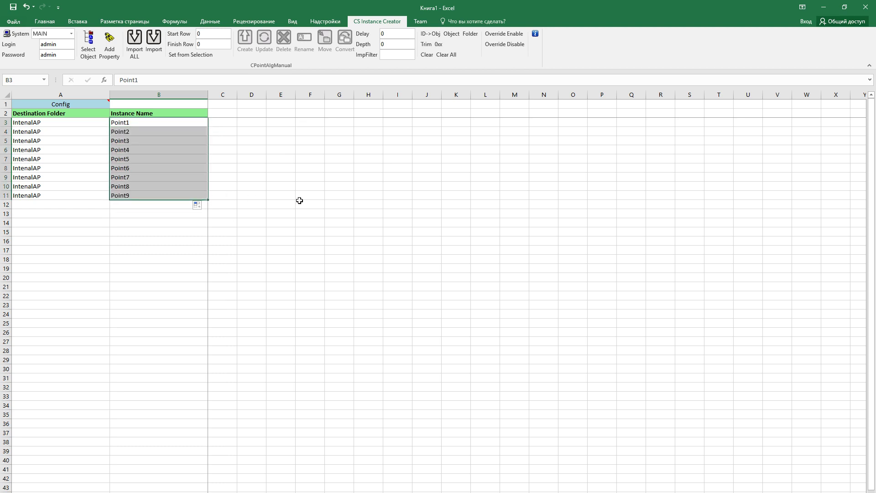
{"action": "left_click", "coordinate": [316, 172]}
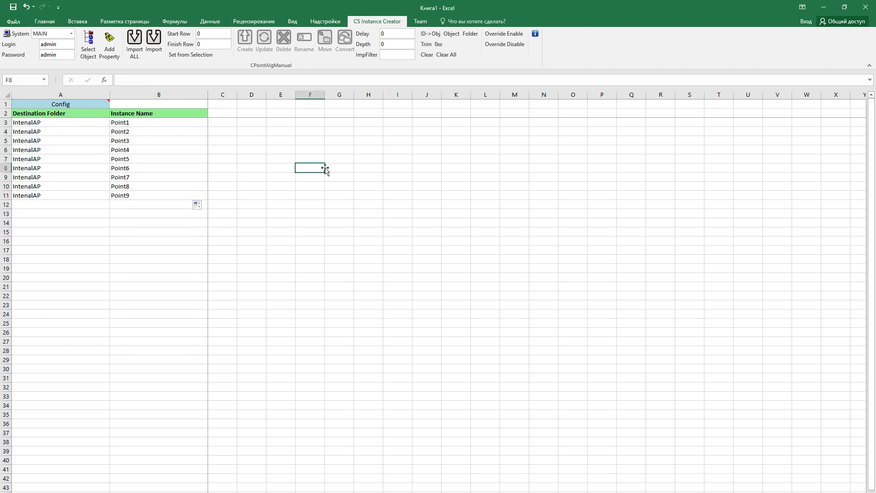
{"action": "left_click_drag", "start_coordinate": [175, 122], "coordinate": [176, 195]}
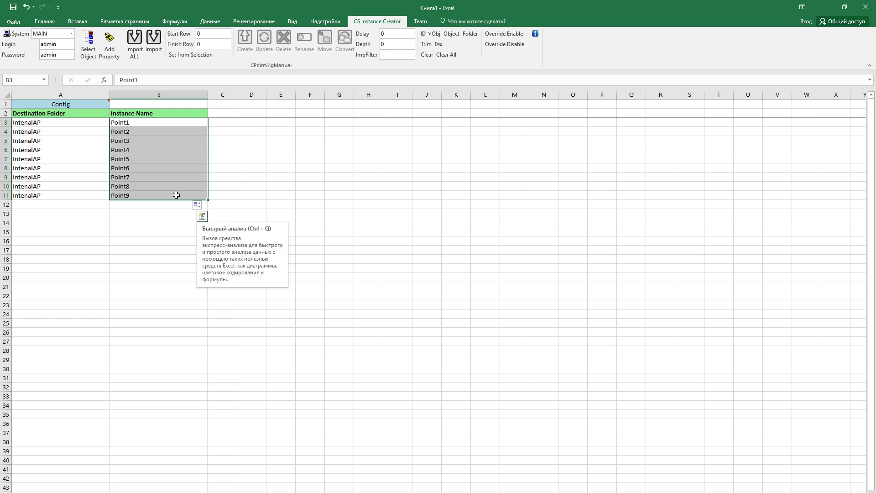
{"action": "left_click", "coordinate": [210, 35]}
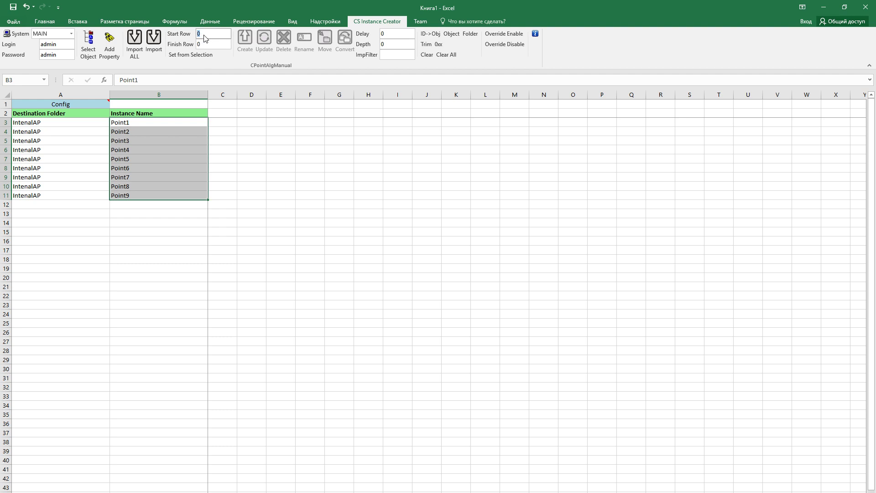
Set start row 3 and finish row 11 from the B3:B11 selection, then run Create
{"action": "left_click", "coordinate": [215, 45]}
{"action": "left_click", "coordinate": [200, 55]}
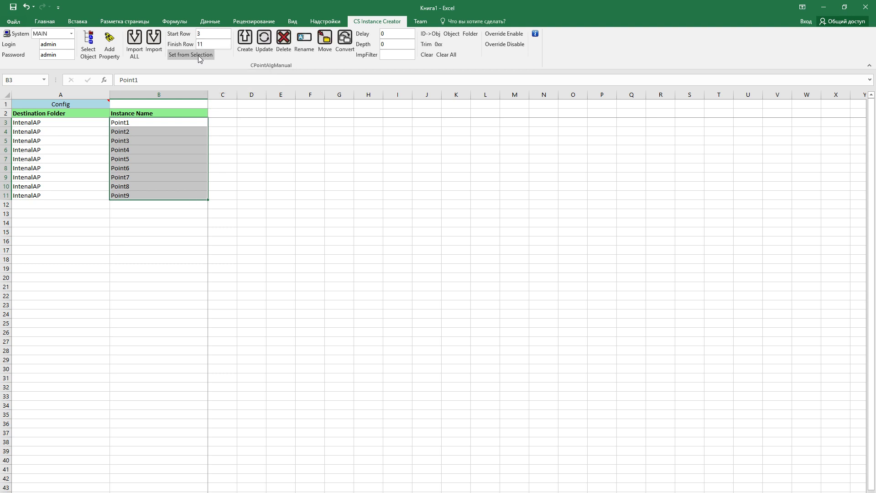
{"action": "left_click", "coordinate": [211, 35]}
{"action": "key", "text": "Tab"}
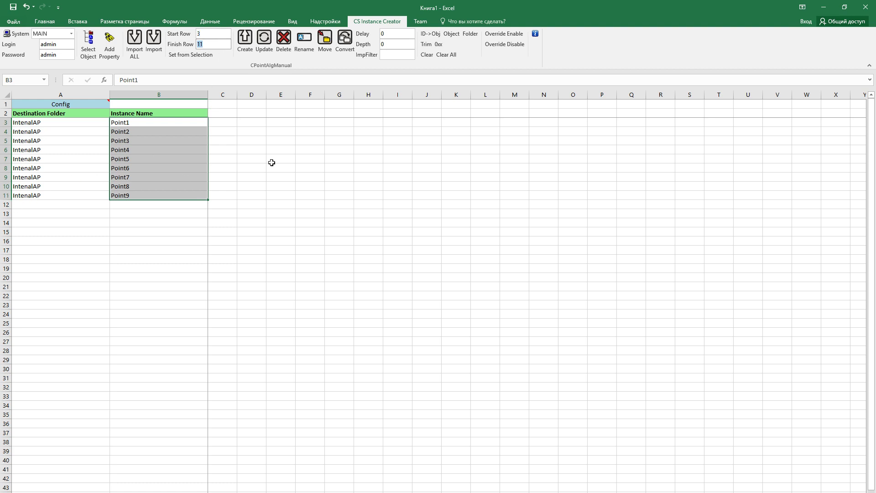
{"action": "left_click", "coordinate": [166, 131]}
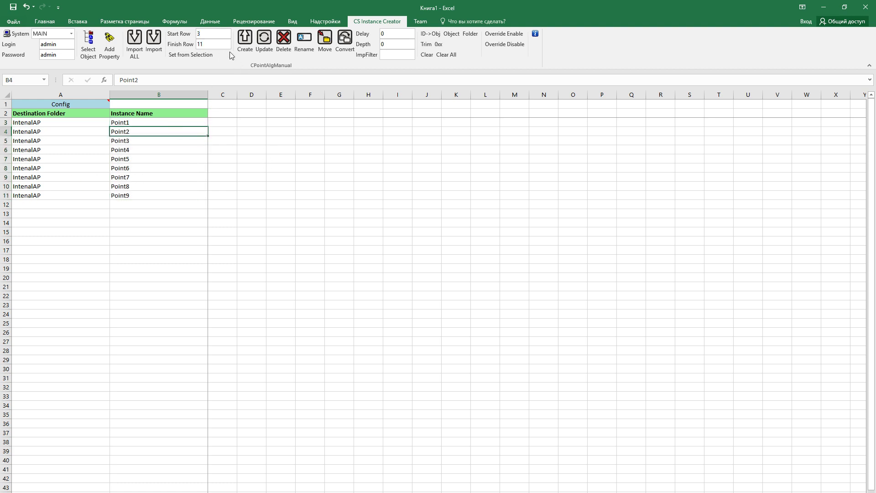
{"action": "left_click", "coordinate": [218, 35]}
{"action": "type", "text": "5"}
{"action": "mouse_move", "coordinate": [198, 121]}
{"action": "left_mouse_down"}
{"action": "mouse_move", "coordinate": [187, 201]}
{"action": "mouse_move", "coordinate": [176, 122]}
{"action": "left_mouse_up"}
{"action": "left_click", "coordinate": [206, 57]}
{"action": "left_click", "coordinate": [329, 203]}
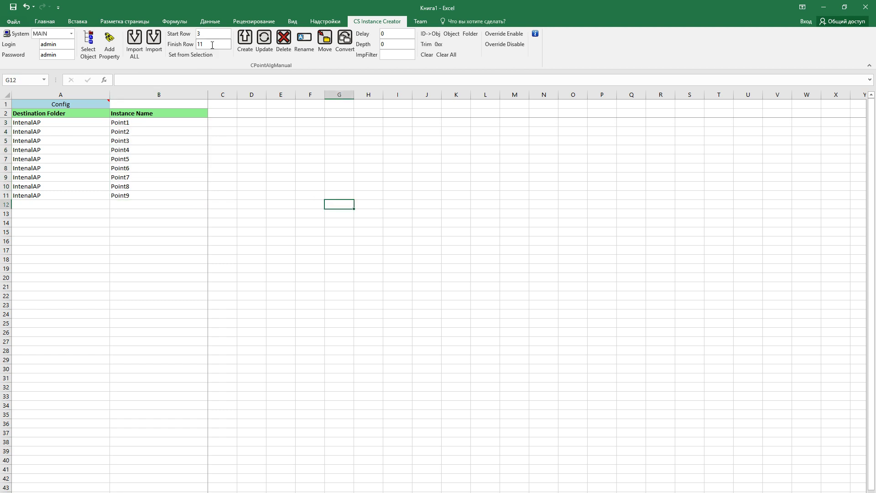
{"action": "left_click", "coordinate": [245, 41]}
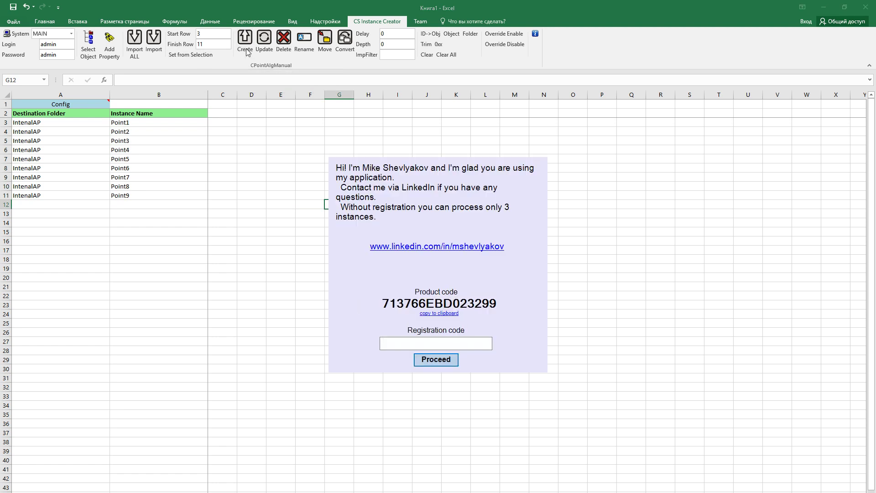